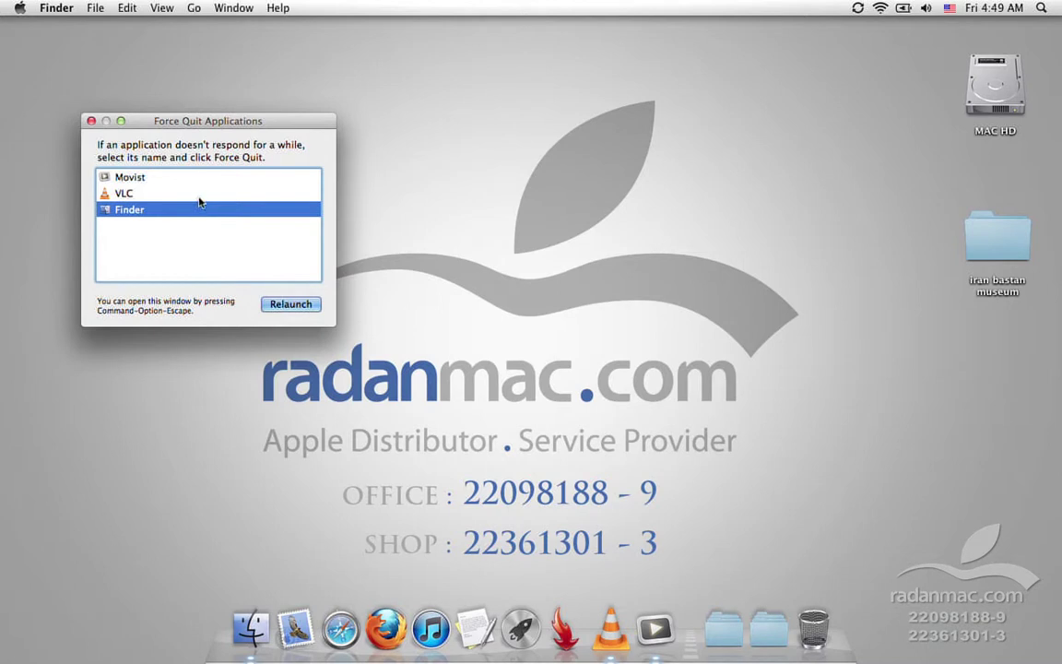
Bring up the VLC media player, force it to quit, and close the Force Quit Applications window.
{"action": "left_click", "coordinate": [611, 627]}
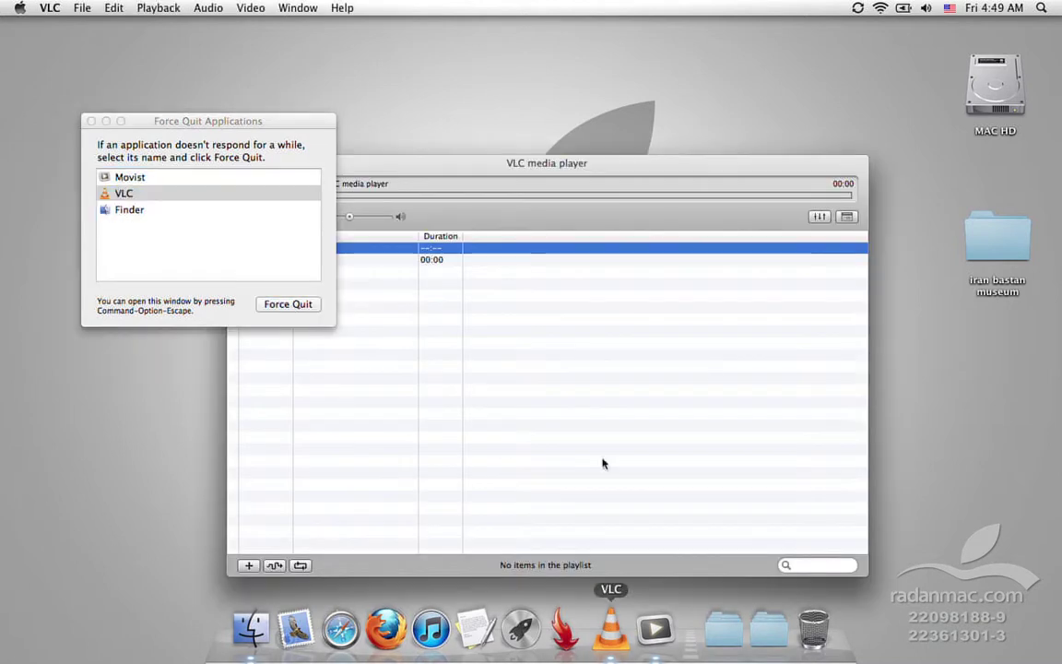
{"action": "left_click_drag", "start_coordinate": [633, 168], "coordinate": [760, 145]}
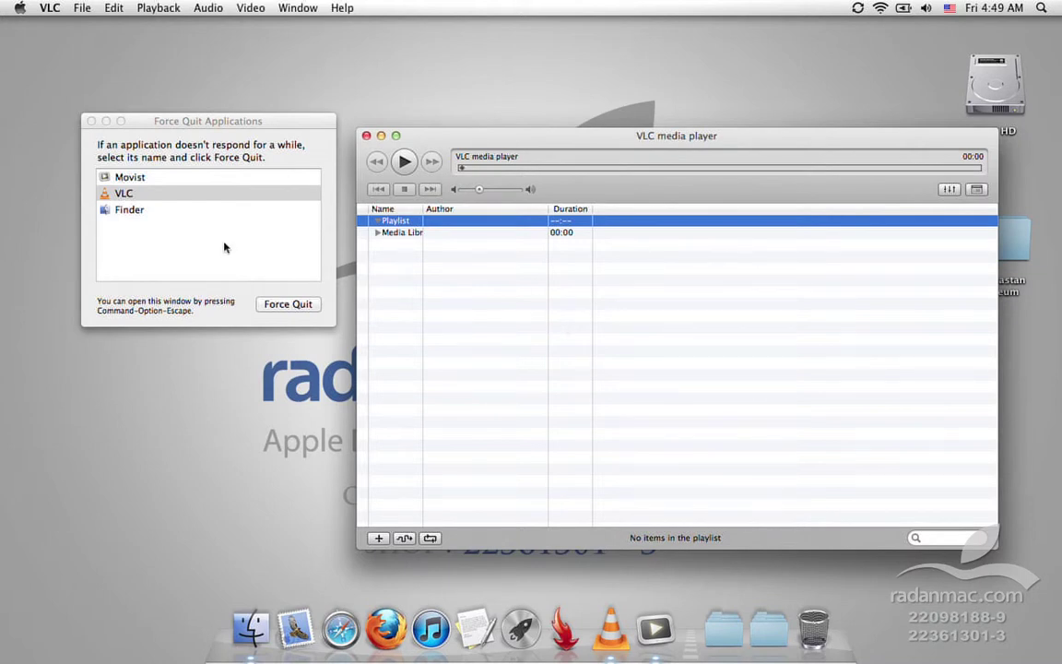
{"action": "left_click", "coordinate": [215, 199]}
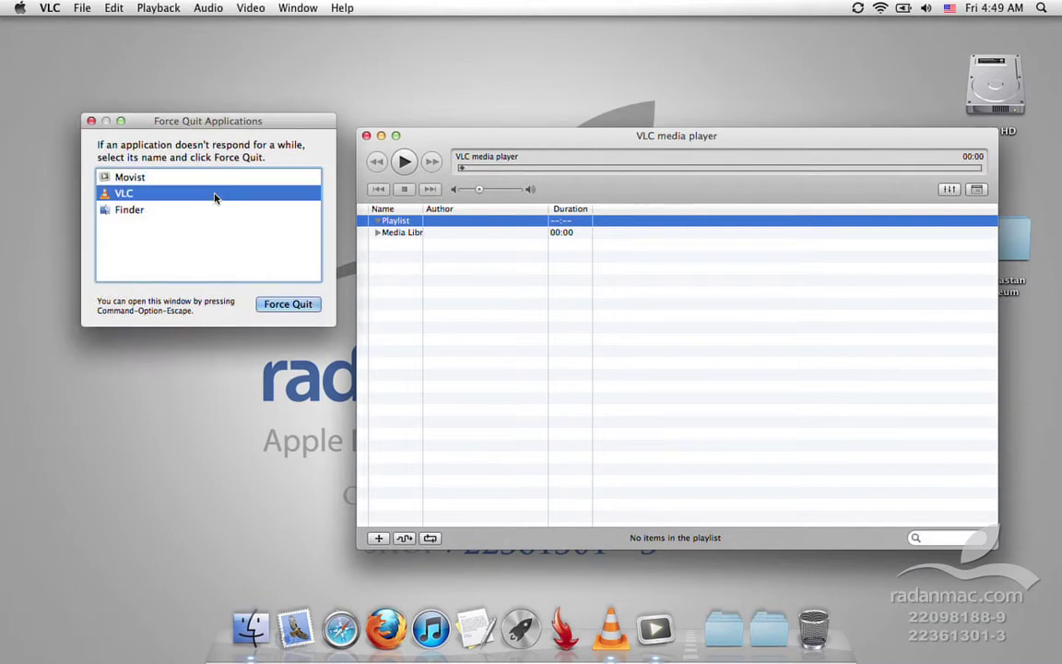
{"action": "left_click", "coordinate": [267, 310]}
{"action": "left_click", "coordinate": [297, 189]}
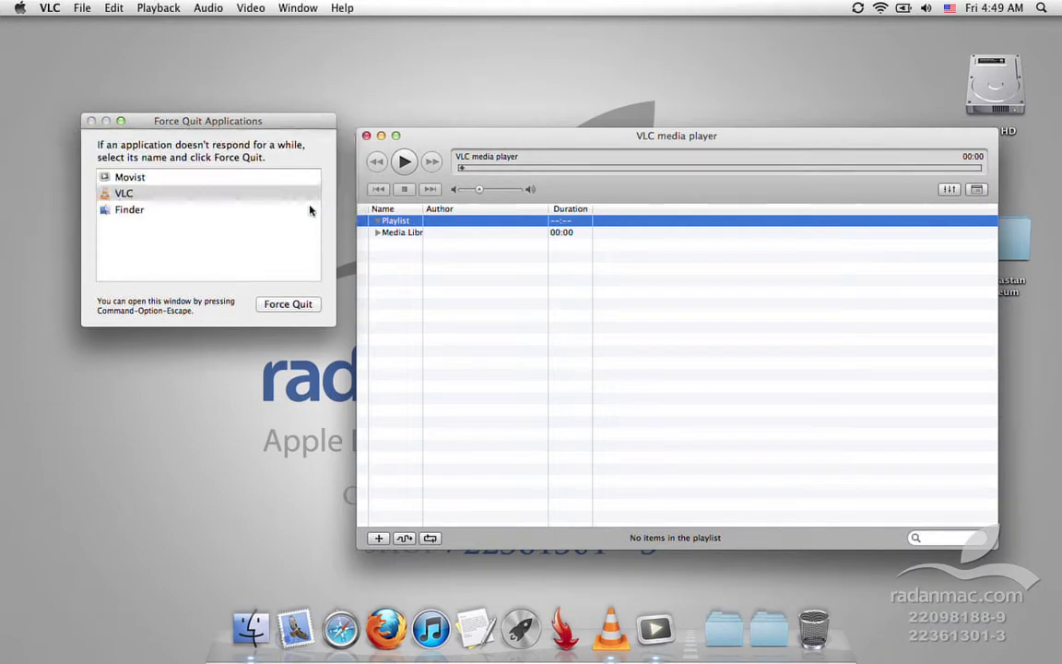
{"action": "left_click", "coordinate": [246, 249]}
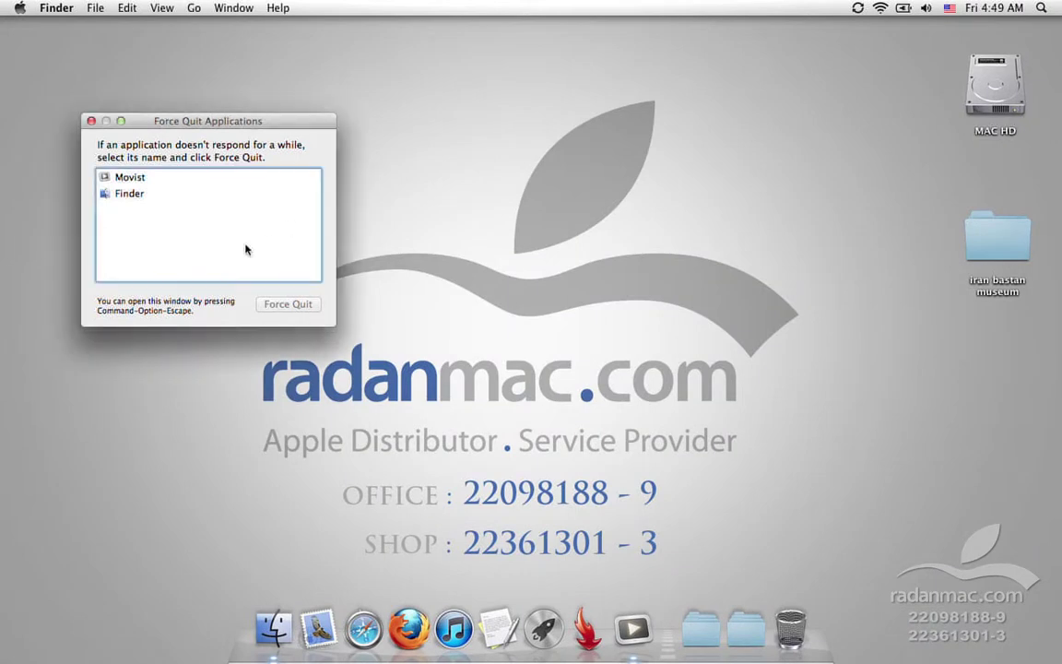
{"action": "key", "text": "super+w"}
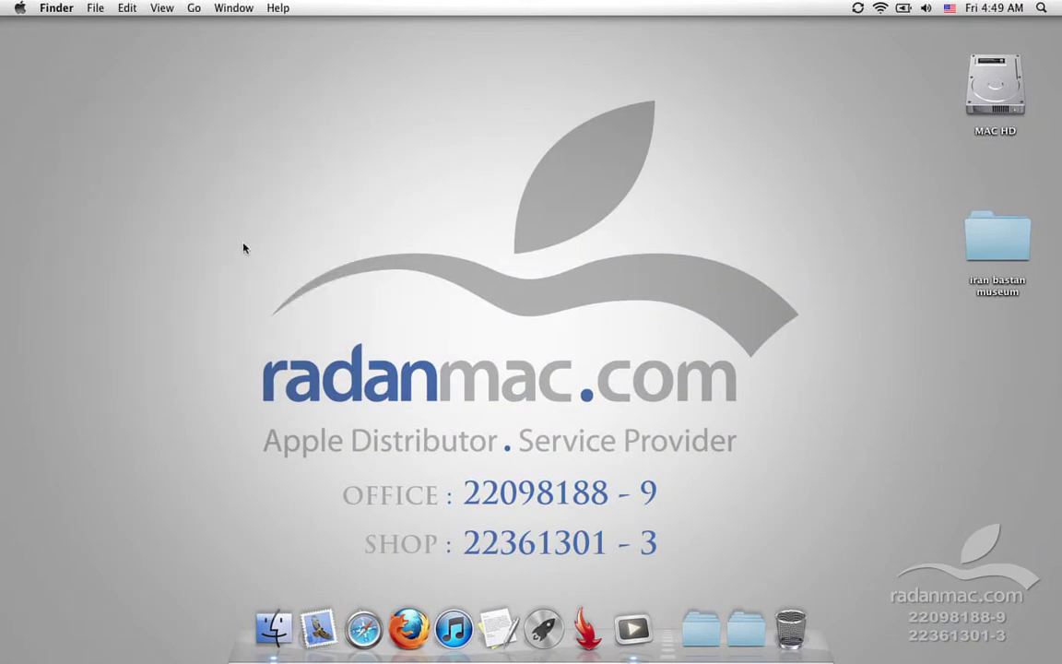
Reopen the Force Quit Applications window, force Movist to quit, and close the window.
{"action": "key", "text": "super+alt+Escape"}
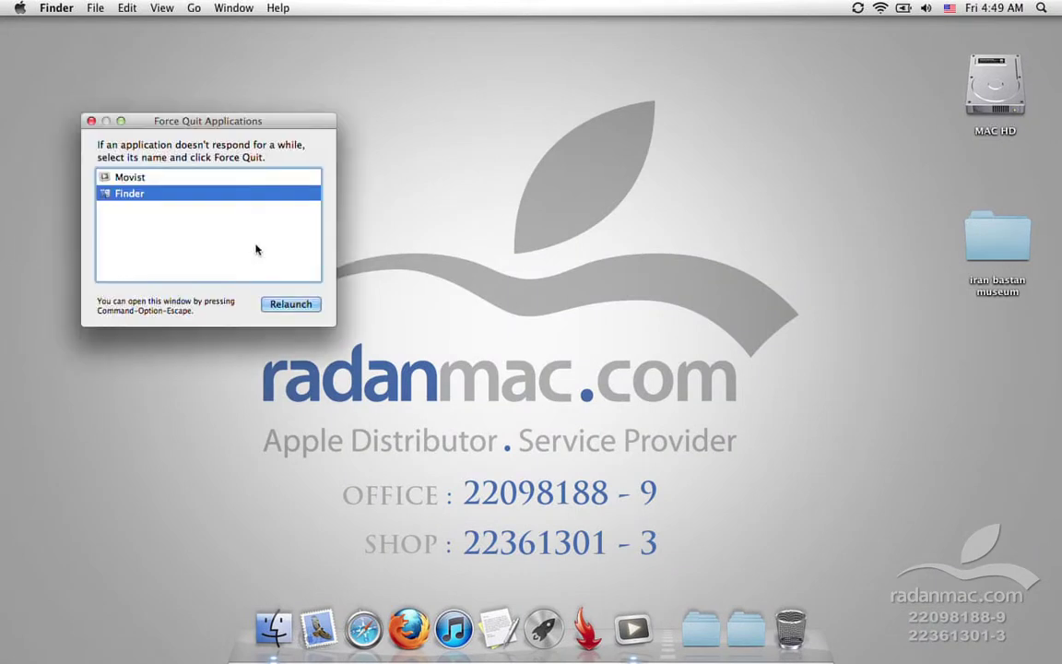
{"action": "left_click", "coordinate": [222, 181]}
{"action": "left_click", "coordinate": [277, 304]}
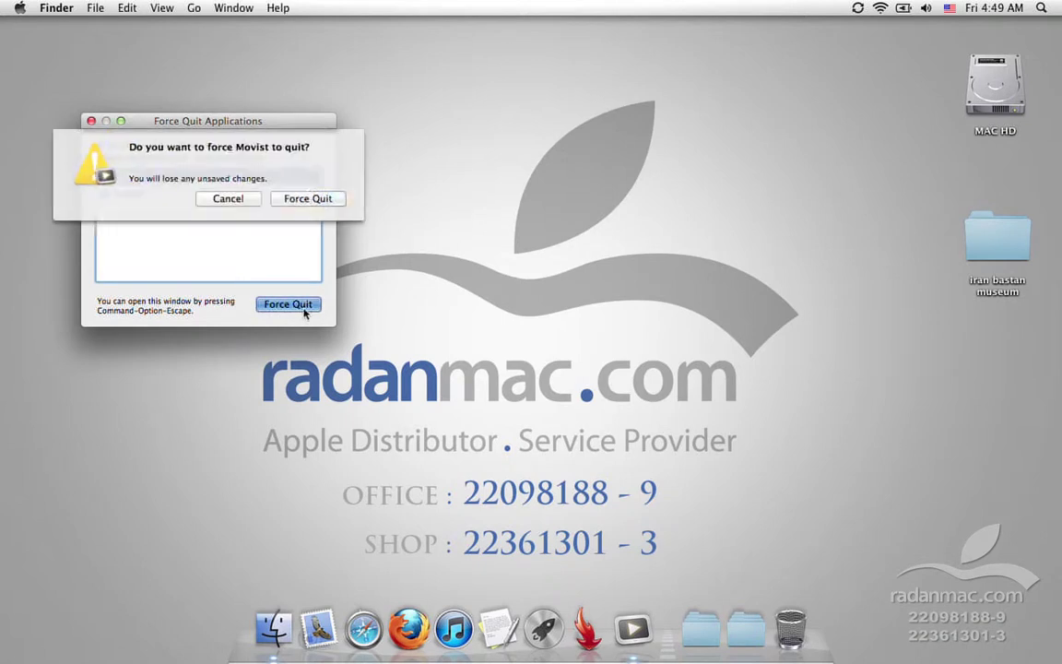
{"action": "left_click", "coordinate": [312, 198]}
{"action": "left_click", "coordinate": [91, 122]}
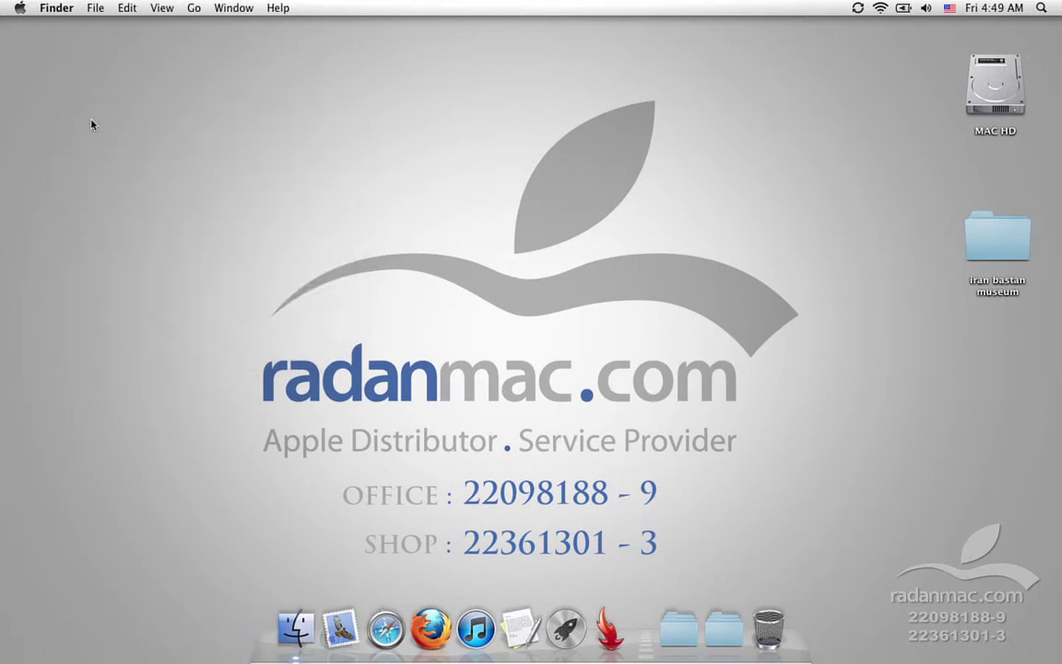
Examine the recently used applications, documents and servers, and the available network locations.
{"action": "left_click", "coordinate": [21, 7]}
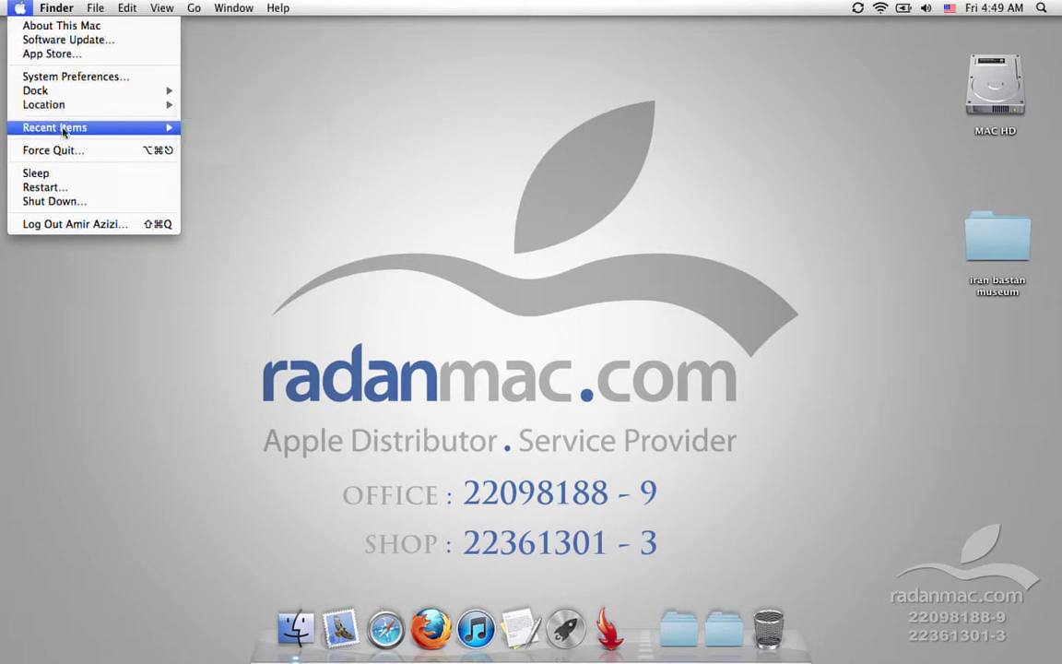
{"action": "mouse_move", "coordinate": [57, 126]}
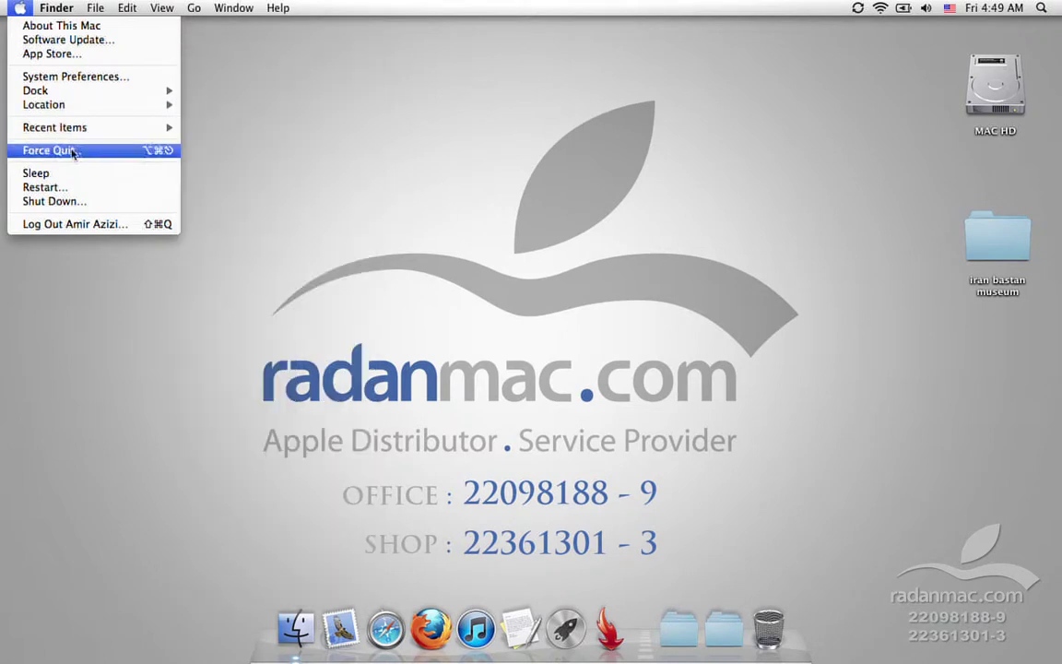
{"action": "mouse_move", "coordinate": [93, 132]}
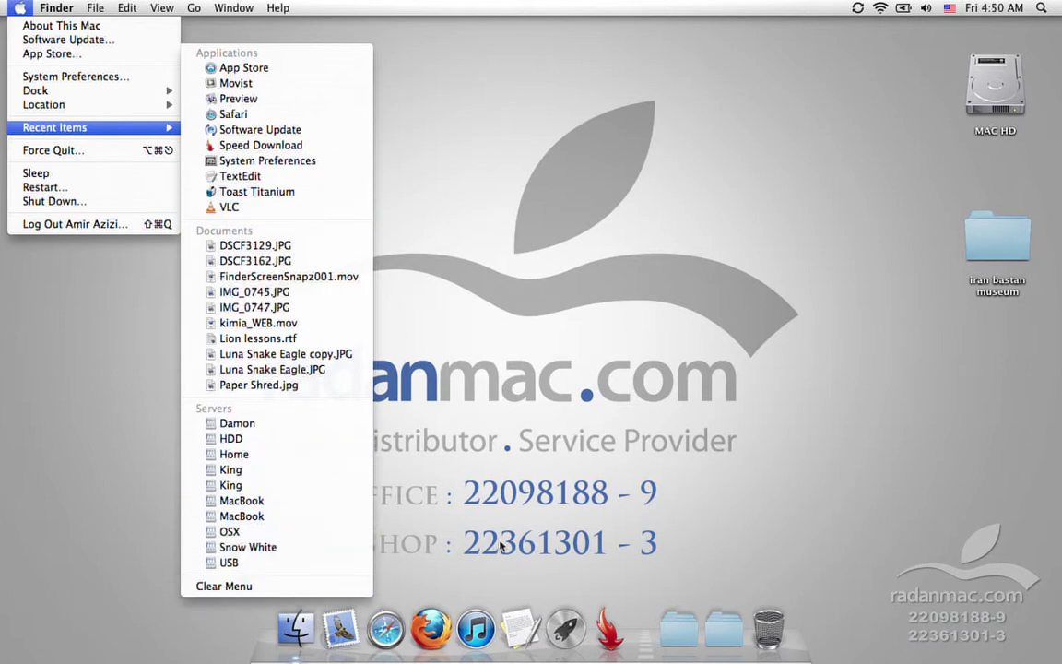
{"action": "mouse_move", "coordinate": [109, 109]}
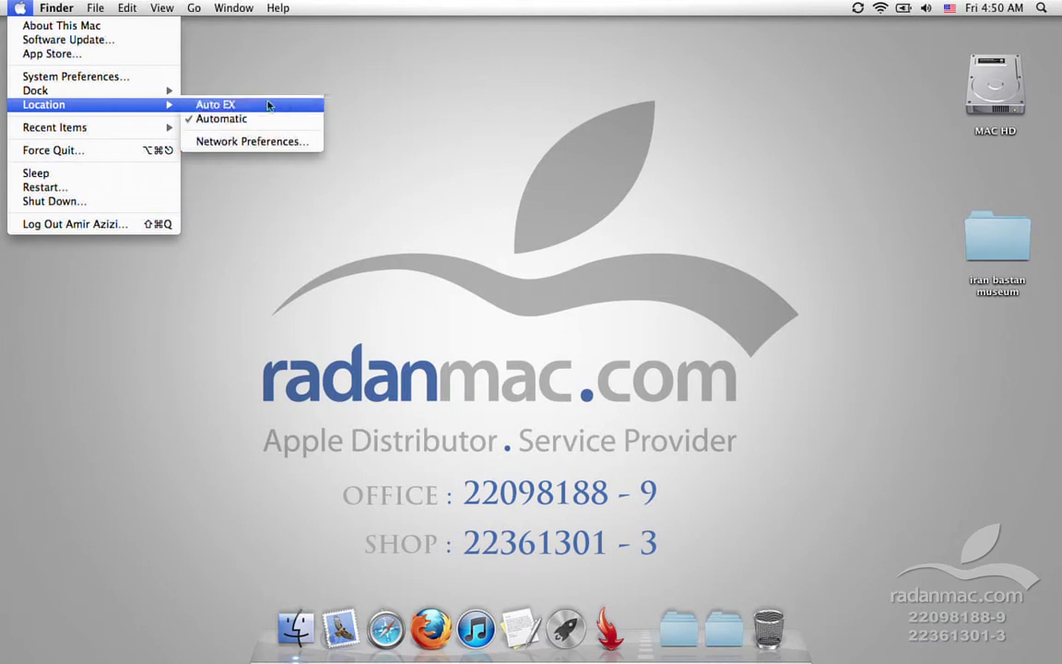
View the Dock settings in System Preferences and close the preferences window.
{"action": "left_click", "coordinate": [123, 77]}
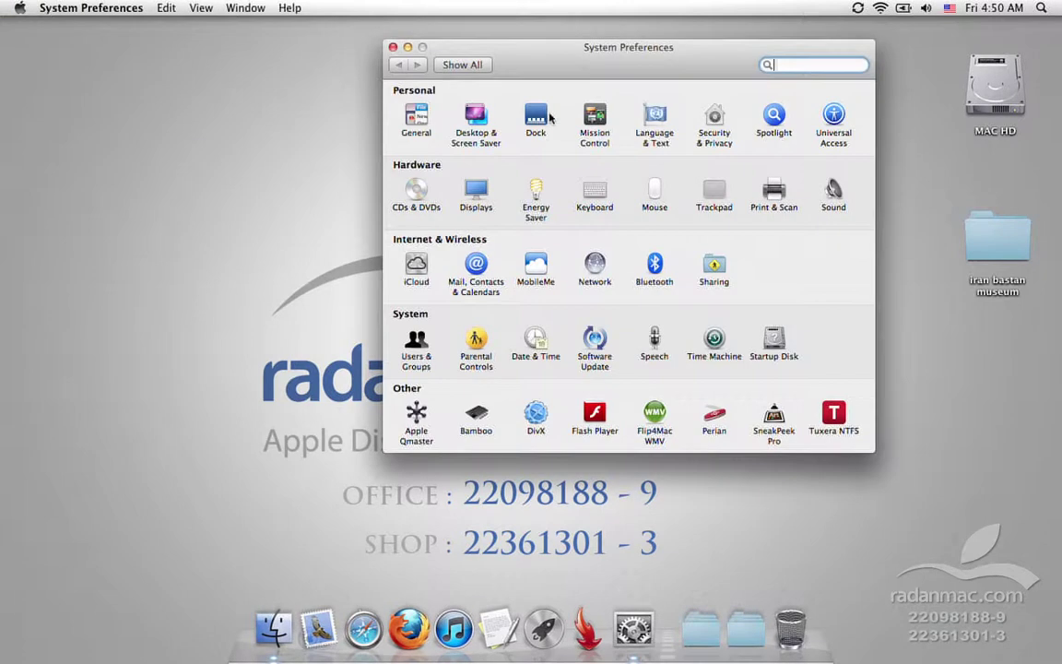
{"action": "left_click", "coordinate": [533, 177]}
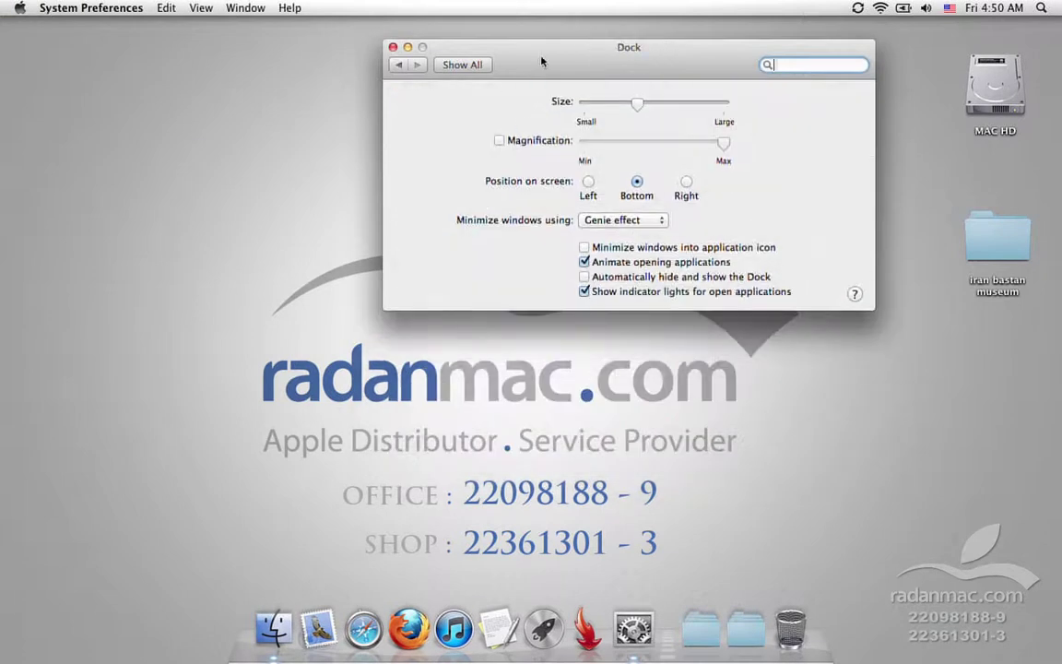
{"action": "left_click", "coordinate": [393, 47]}
Show the basic information about this Mac and open its detailed overview.
{"action": "left_click", "coordinate": [16, 7]}
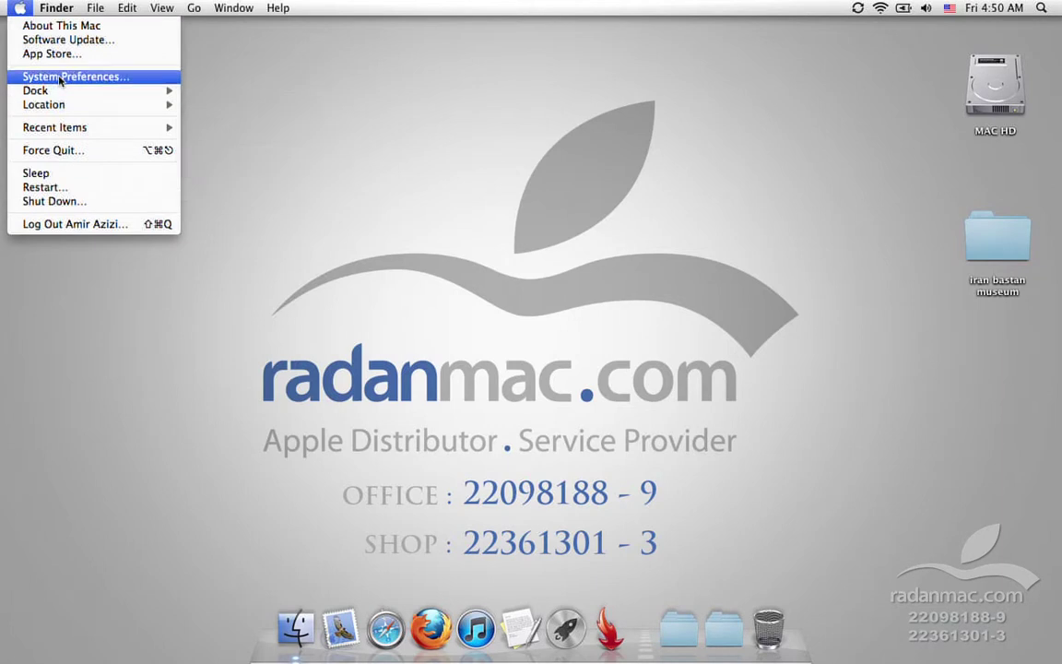
{"action": "left_click", "coordinate": [61, 25]}
{"action": "left_click_drag", "start_coordinate": [476, 103], "coordinate": [664, 101]}
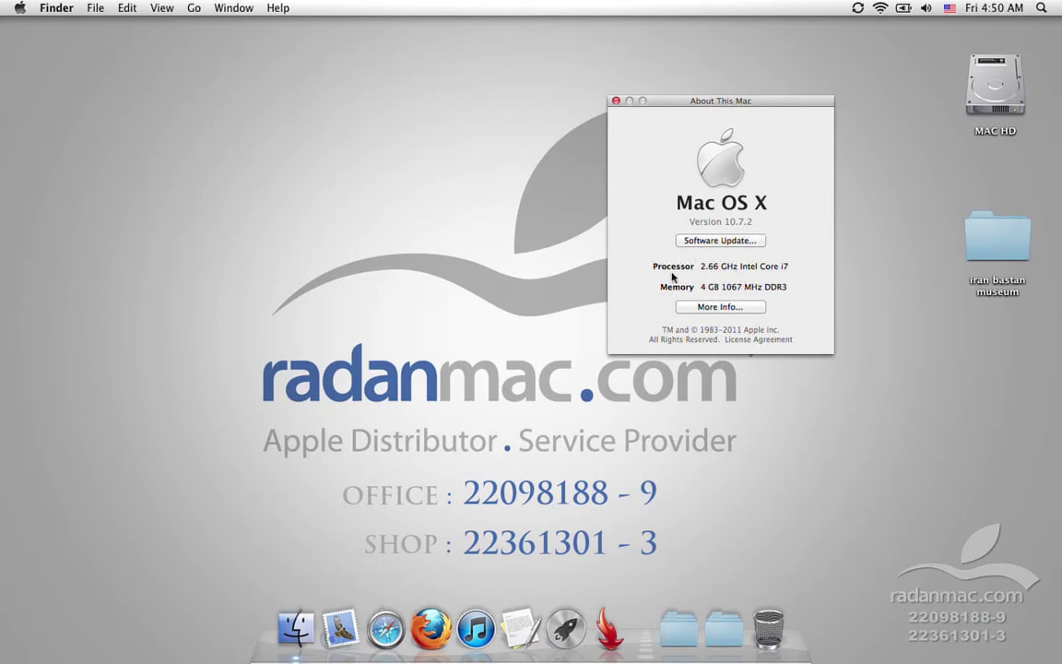
{"action": "left_click", "coordinate": [712, 307]}
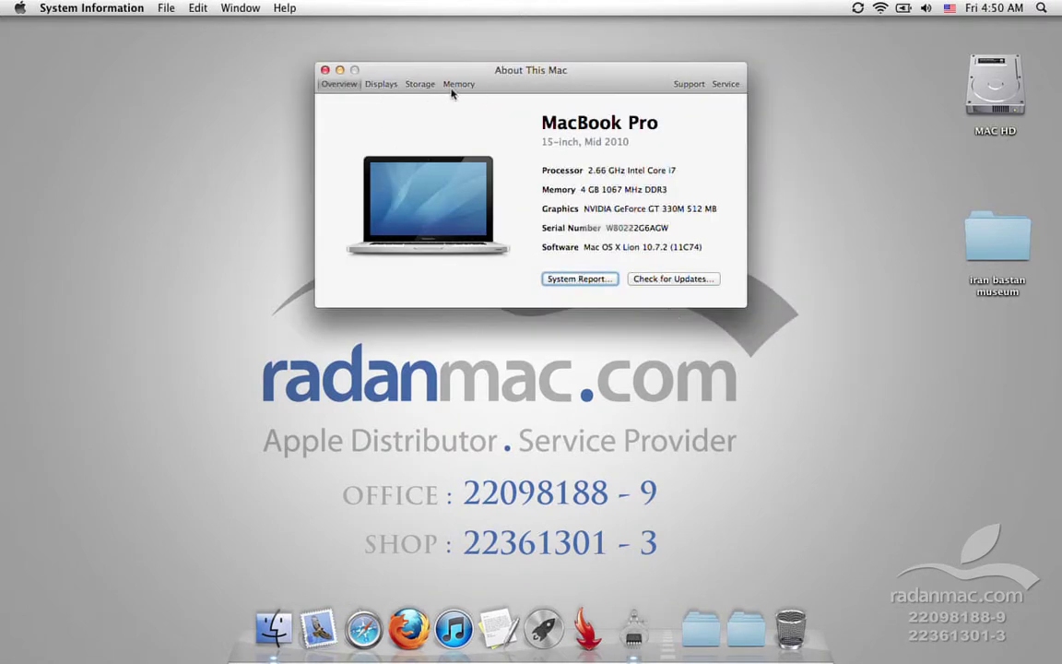
Open the full system report, look through its hardware, network and software categories, and close the System Information windows.
{"action": "left_click", "coordinate": [565, 280]}
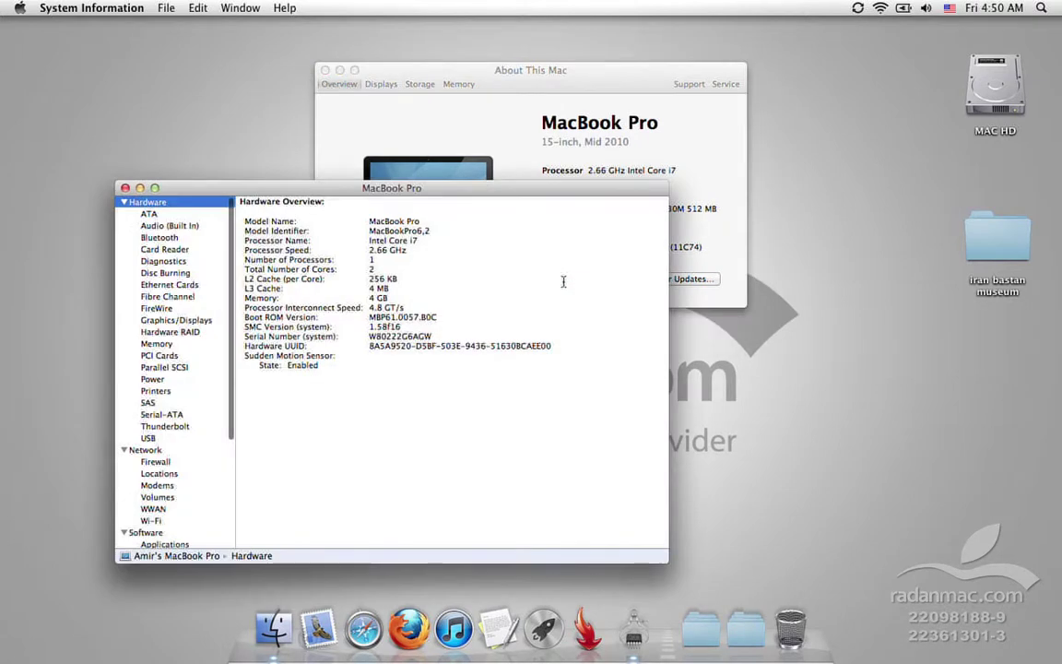
{"action": "scroll", "coordinate": [137, 433], "scroll_direction": "down", "scroll_amount": 3}
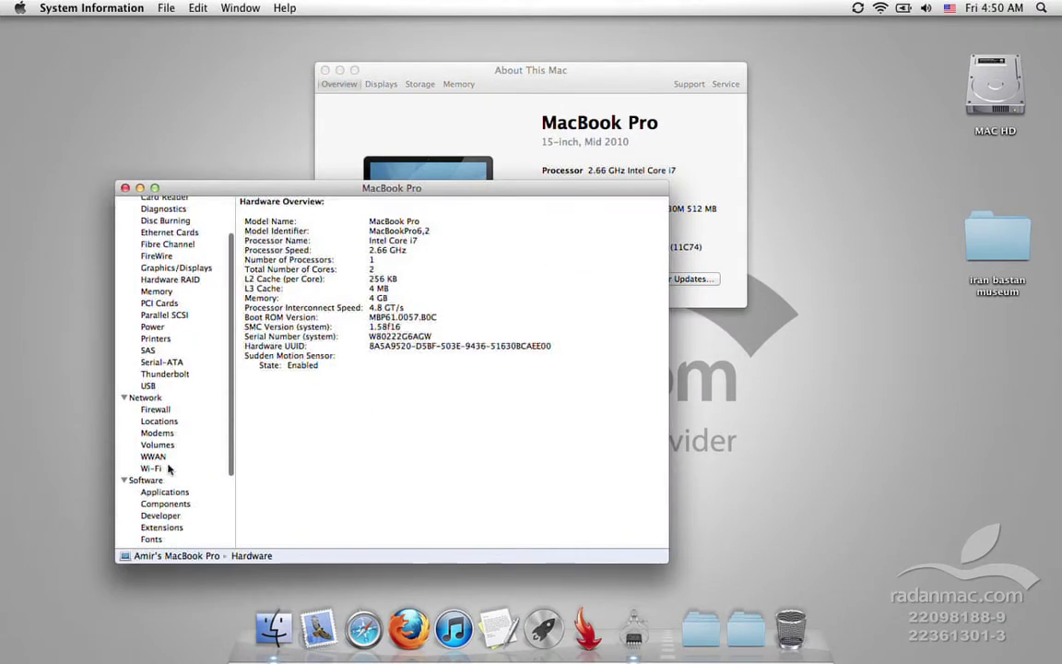
{"action": "scroll", "coordinate": [157, 468], "scroll_direction": "down", "scroll_amount": 5}
{"action": "scroll", "coordinate": [169, 469], "scroll_direction": "up", "scroll_amount": 8}
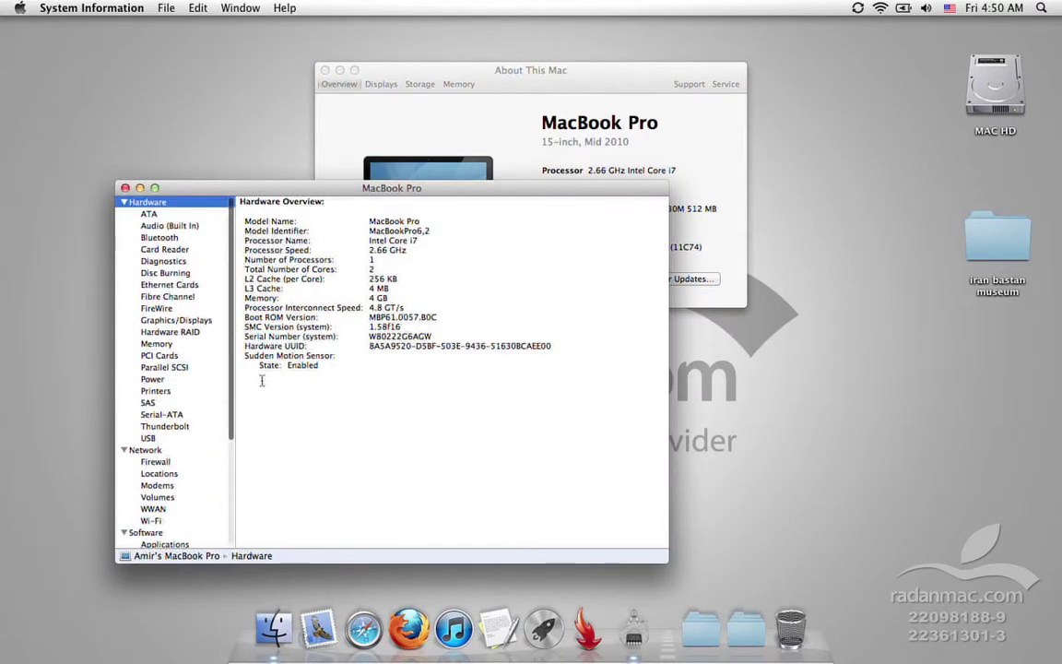
{"action": "key", "text": "super+q"}
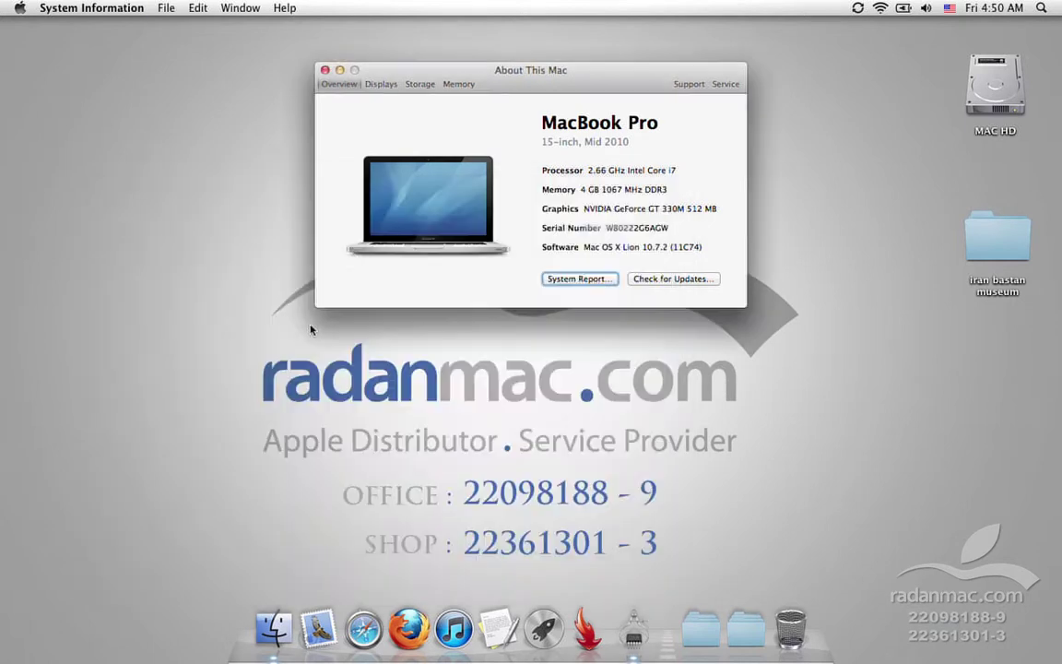
{"action": "key", "text": "super+w"}
Start a Software Update check for new software and cancel it.
{"action": "left_click", "coordinate": [18, 8]}
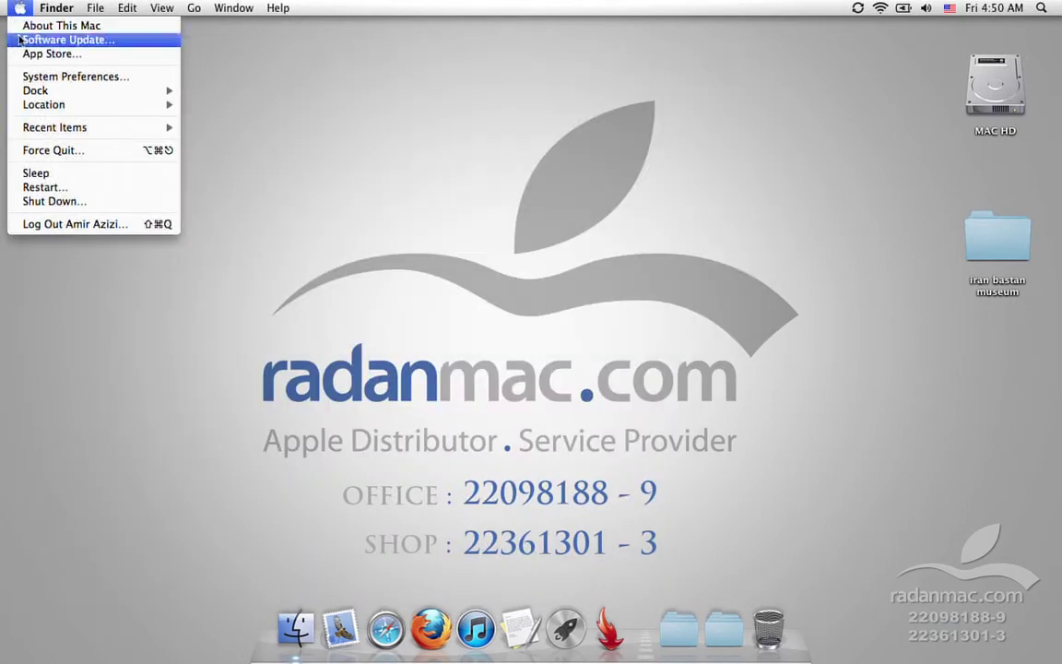
{"action": "left_click", "coordinate": [65, 40]}
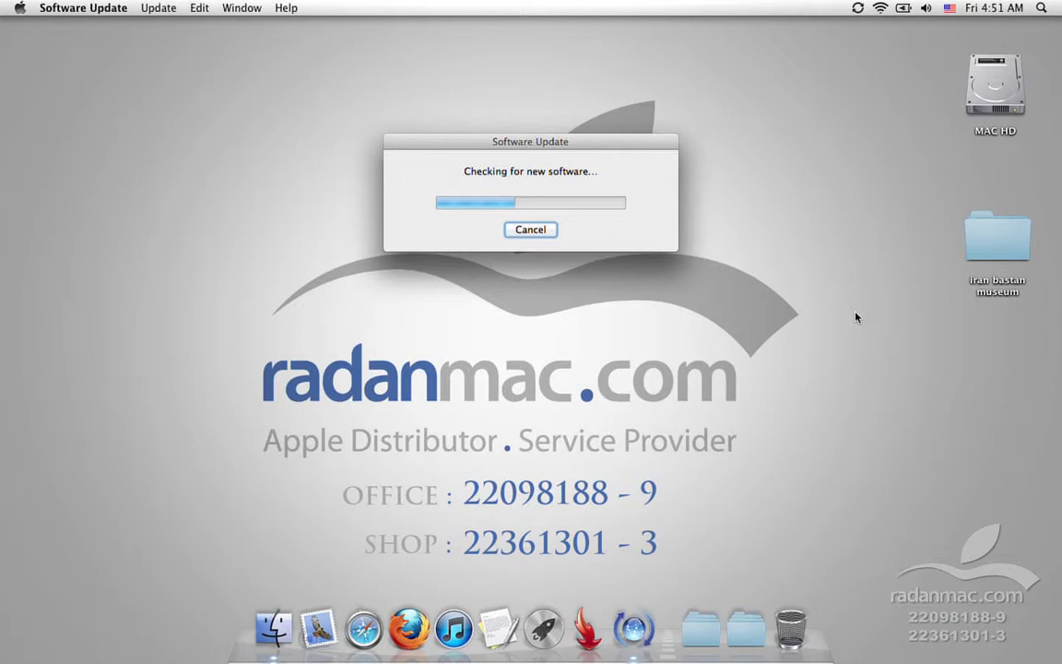
{"action": "left_click", "coordinate": [530, 230]}
Open the App Store and browse the New & Noteworthy apps among its featured items.
{"action": "left_click", "coordinate": [19, 8]}
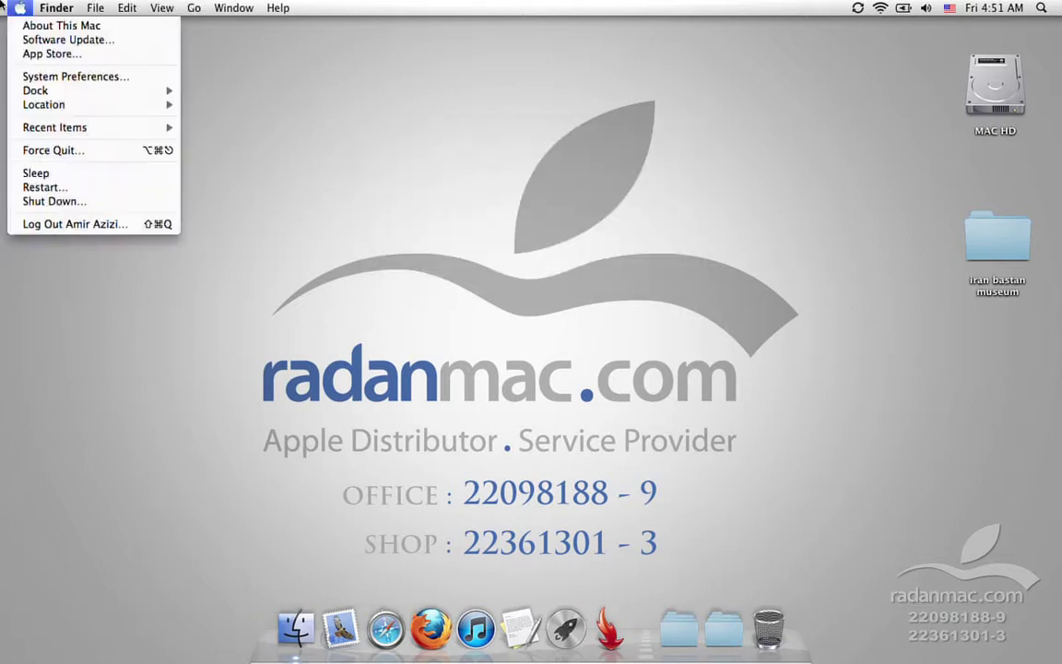
{"action": "left_click", "coordinate": [57, 54]}
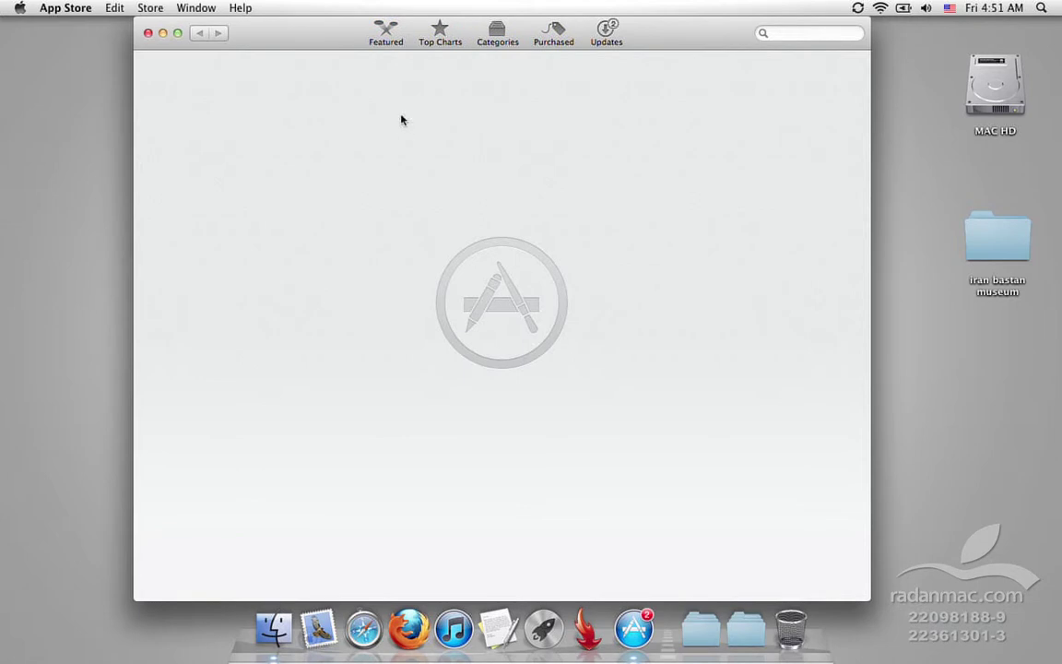
{"action": "left_click", "coordinate": [387, 42]}
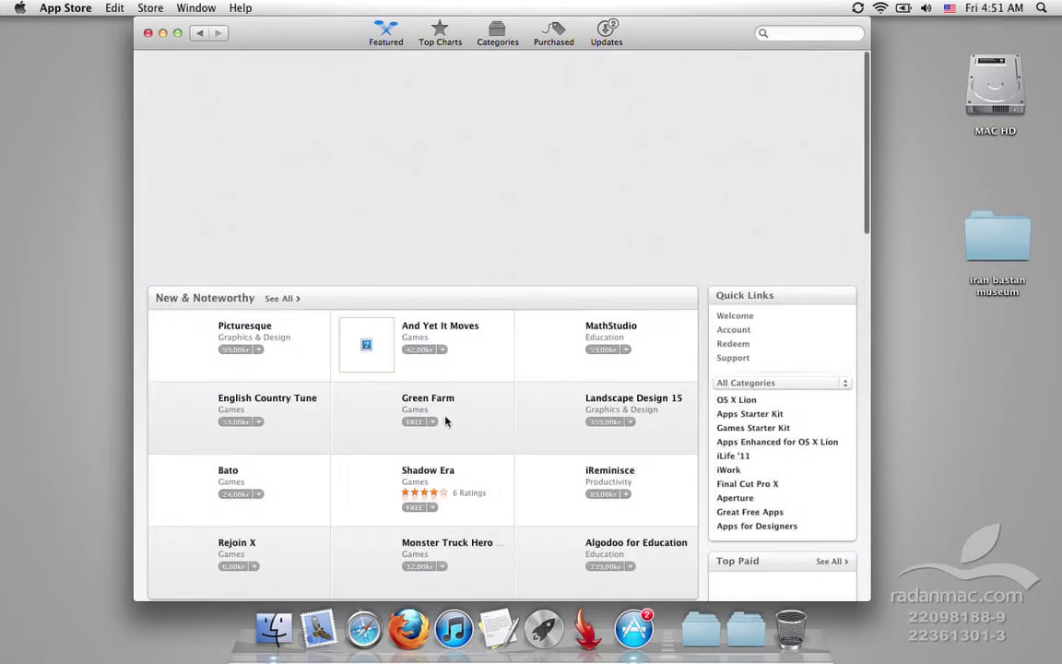
{"action": "scroll", "coordinate": [520, 390], "scroll_direction": "down", "scroll_amount": 3}
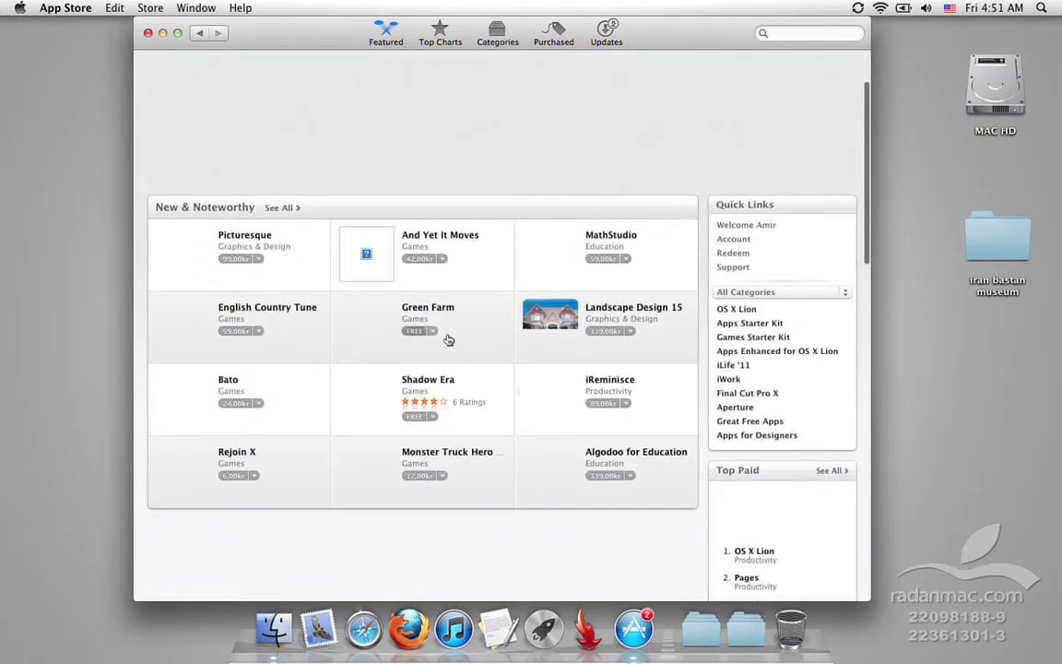
{"action": "scroll", "coordinate": [495, 348], "scroll_direction": "up", "scroll_amount": 3}
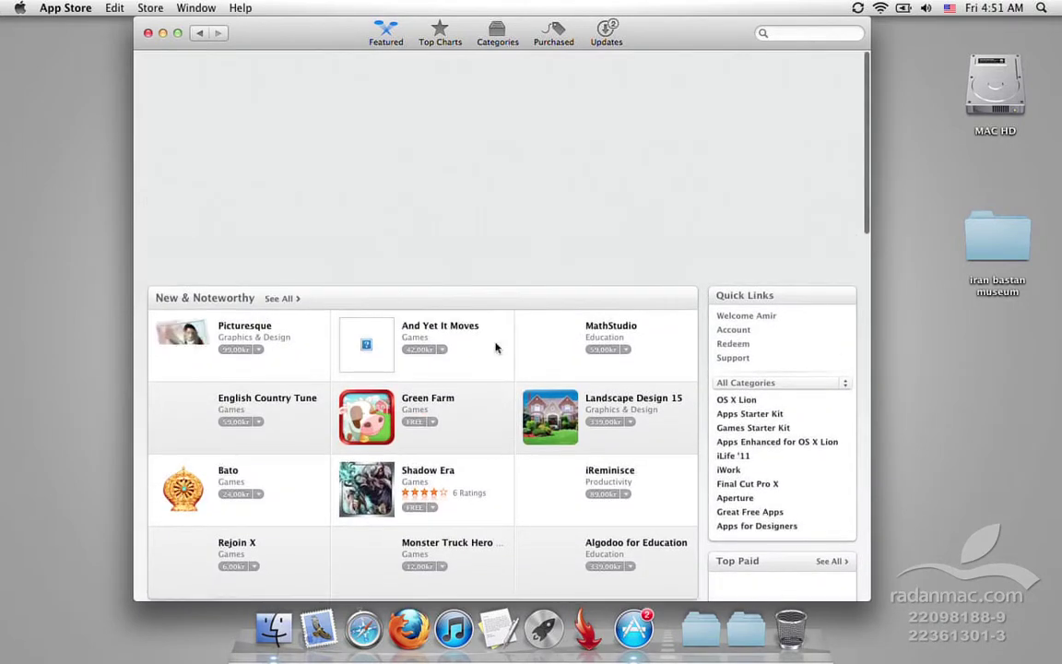
{"action": "scroll", "coordinate": [496, 346], "scroll_direction": "down", "scroll_amount": 2}
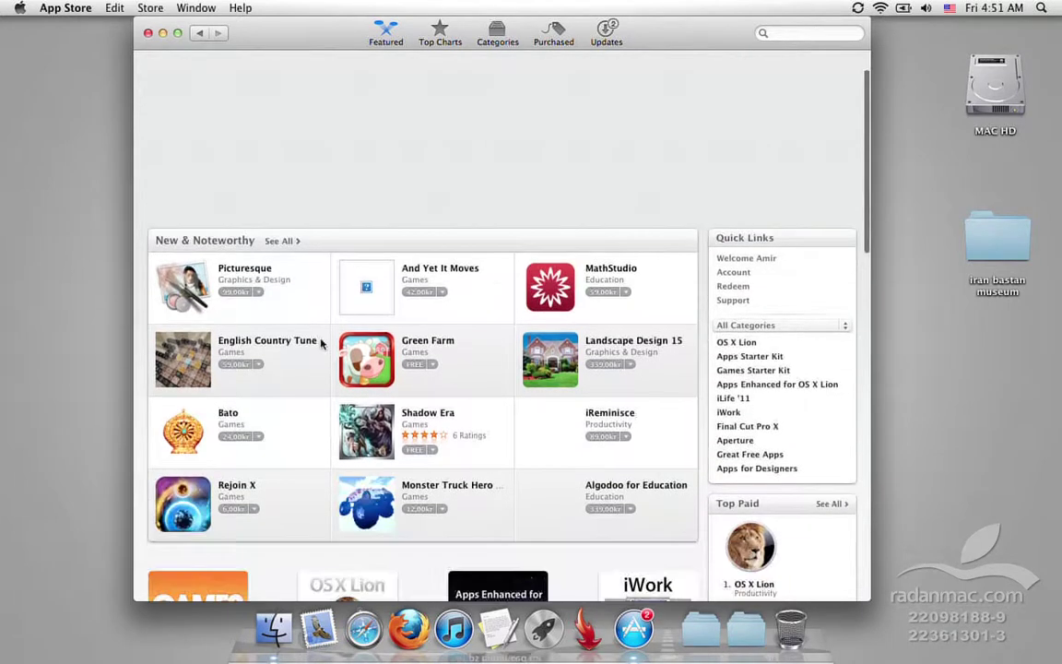
{"action": "scroll", "coordinate": [415, 360], "scroll_direction": "up", "scroll_amount": 2}
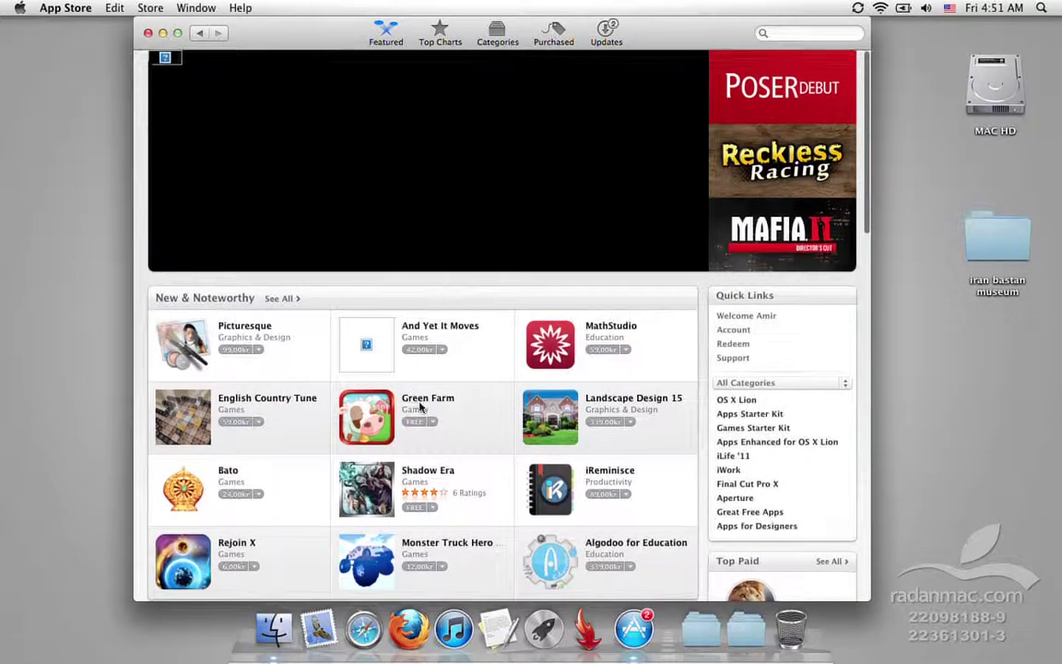
Show the installed apps in Launchpad, reveal which ones can be deleted, and return to the App Store.
{"action": "key", "text": "F4"}
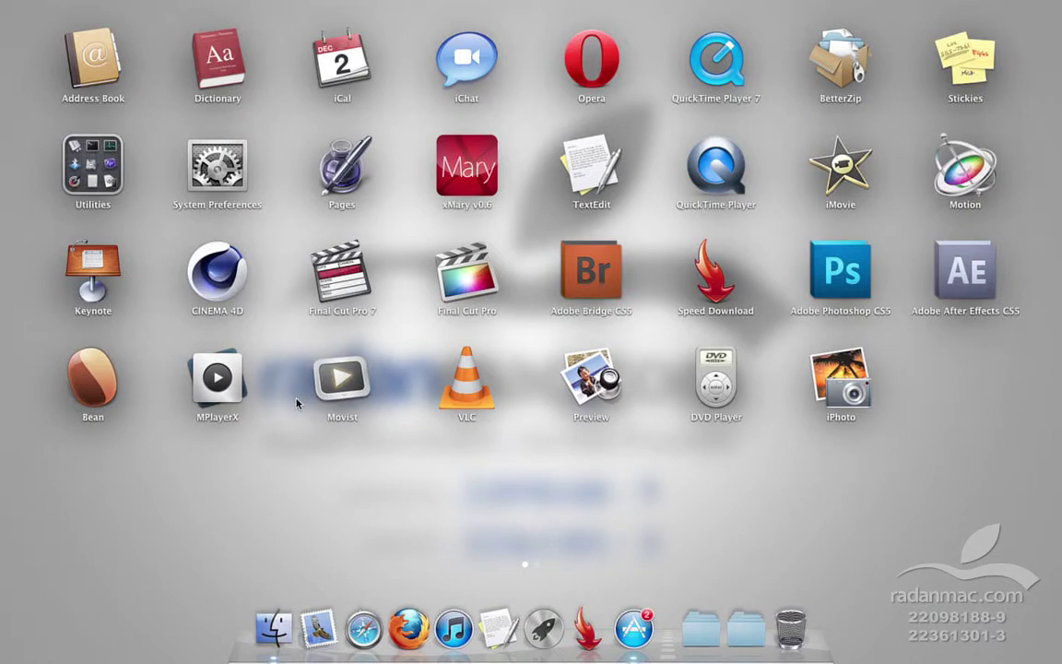
{"action": "key", "text": "alt"}
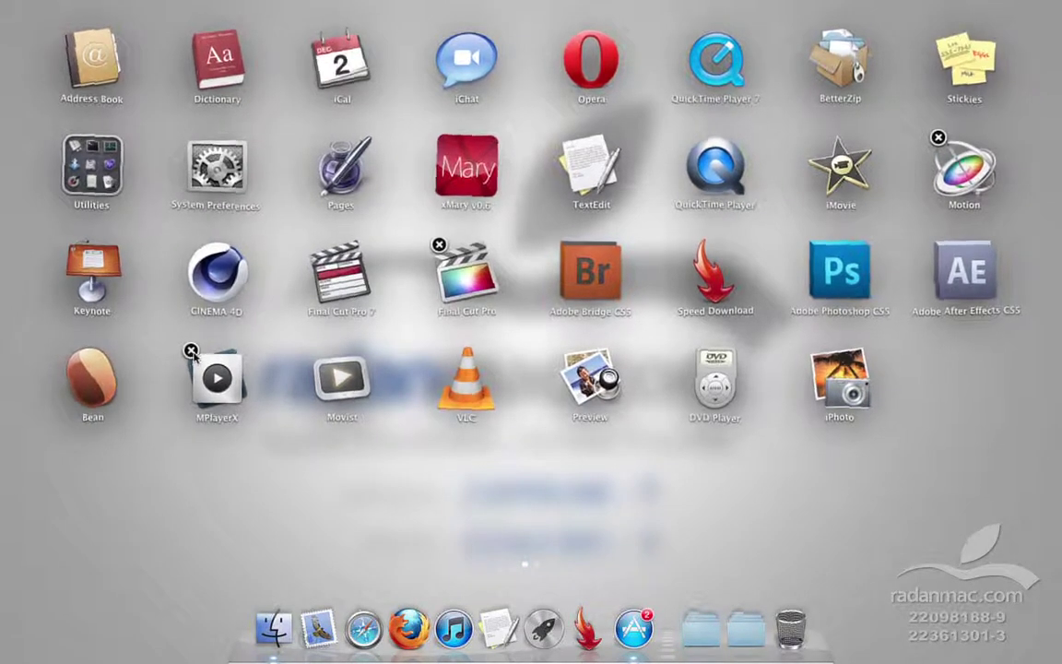
{"action": "left_click", "coordinate": [286, 428]}
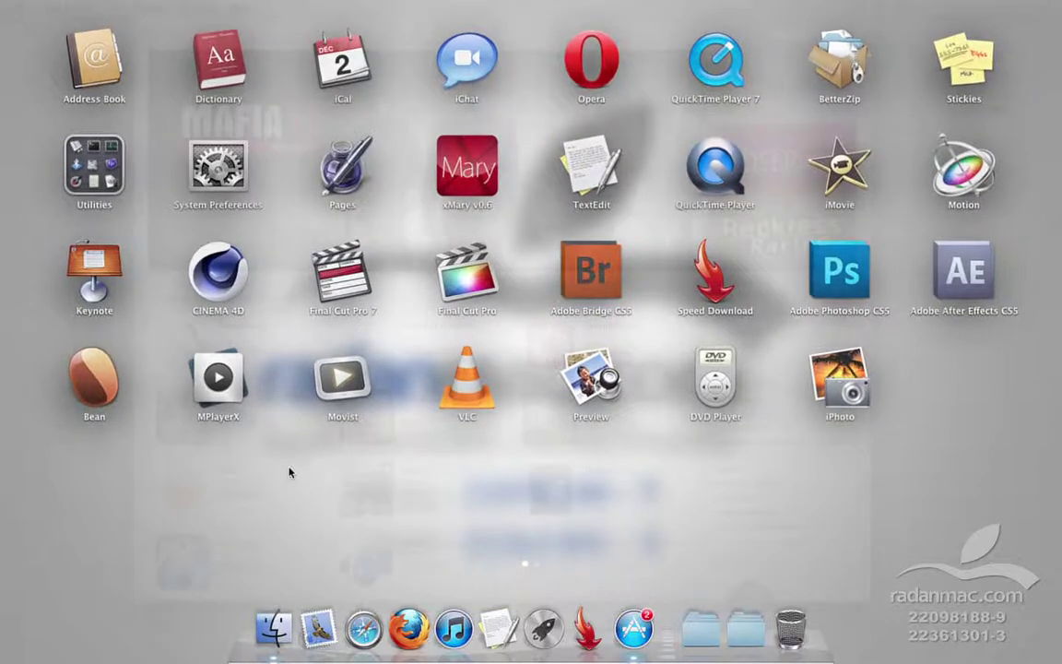
{"action": "left_click", "coordinate": [292, 469]}
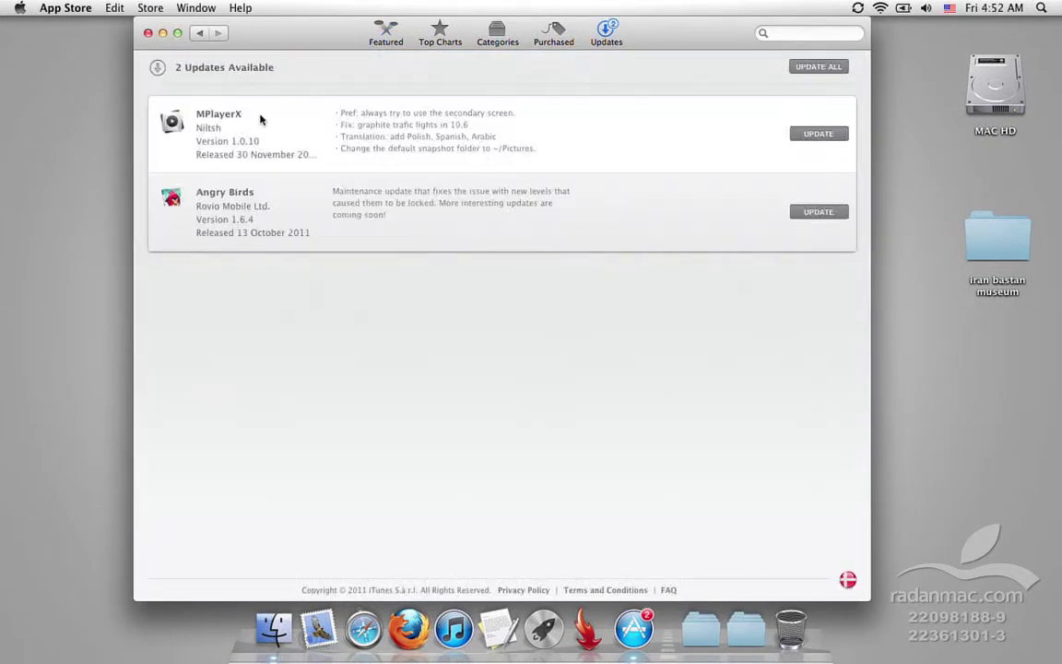
Look up MPlayerX among the installed apps in Launchpad, return to the App Store updates list, and close the App Store.
{"action": "key", "text": "F4"}
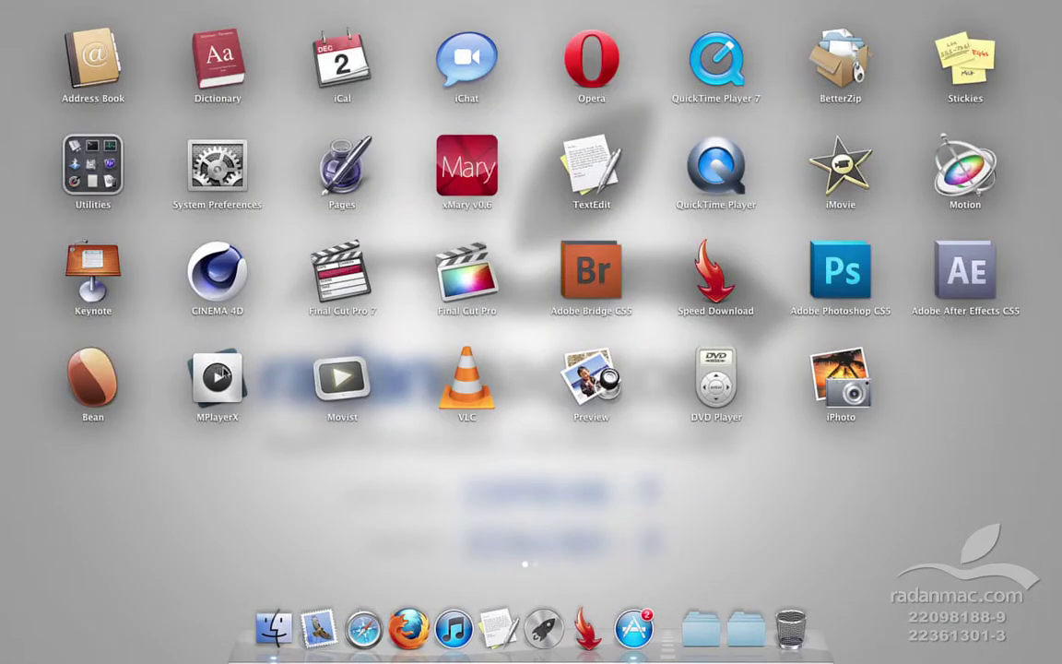
{"action": "left_click", "coordinate": [358, 464]}
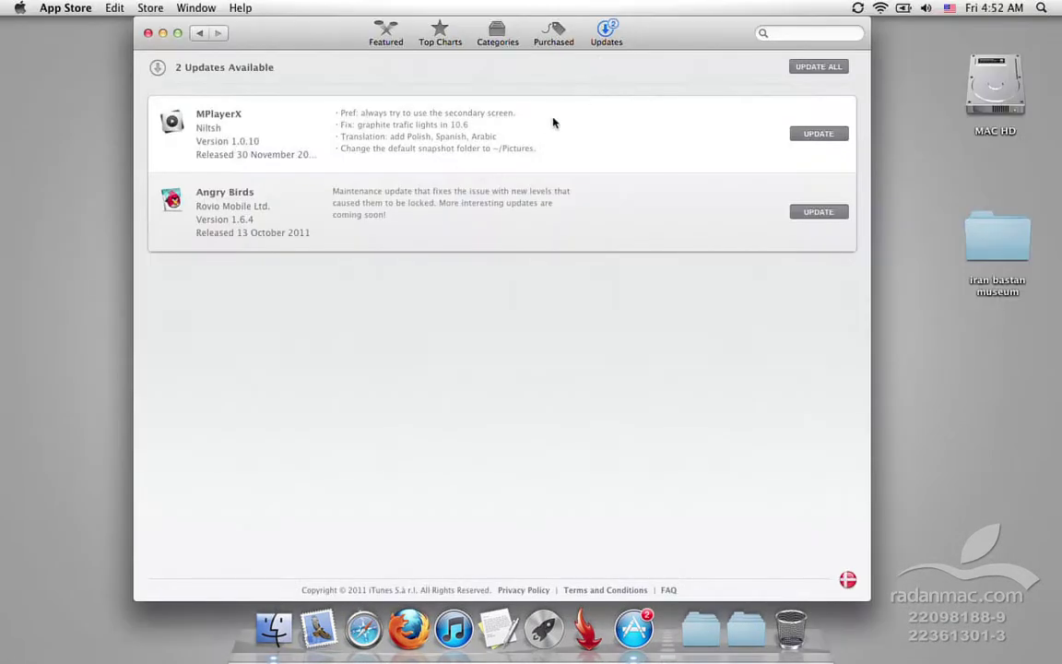
{"action": "left_click", "coordinate": [147, 32]}
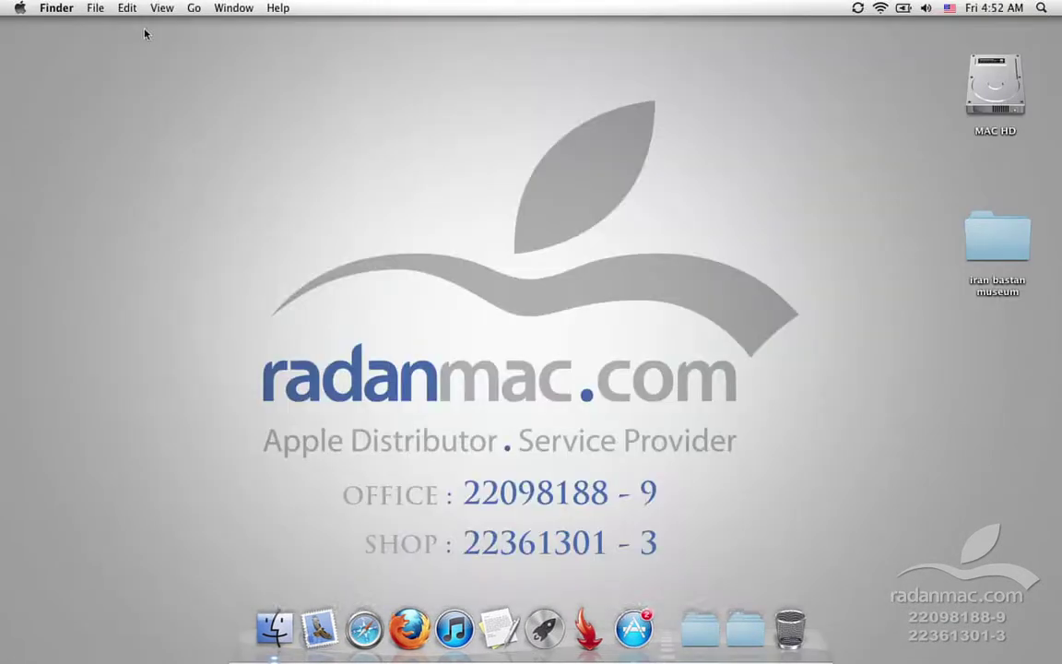
Display the system-wide Apple commands again.
{"action": "left_click", "coordinate": [19, 7]}
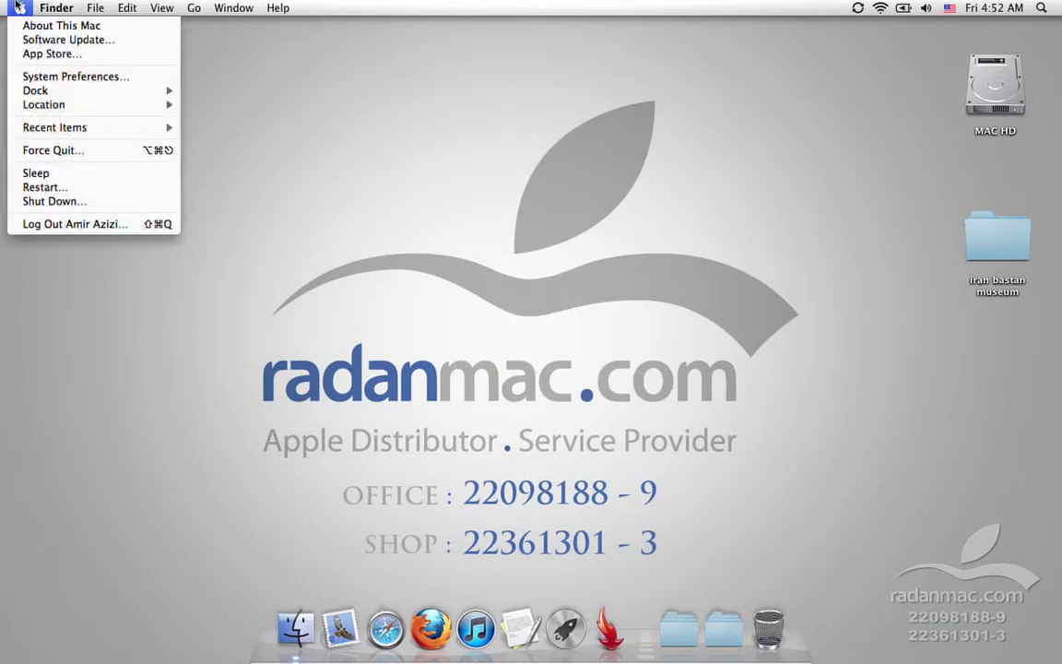